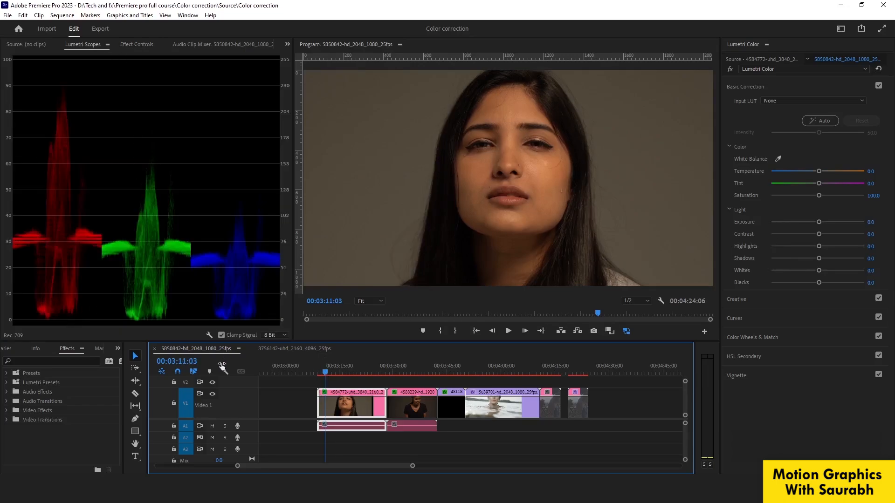
Show the waveform scope alongside the RGB parade and set its waveform type to Luma.
right_click(206, 332)
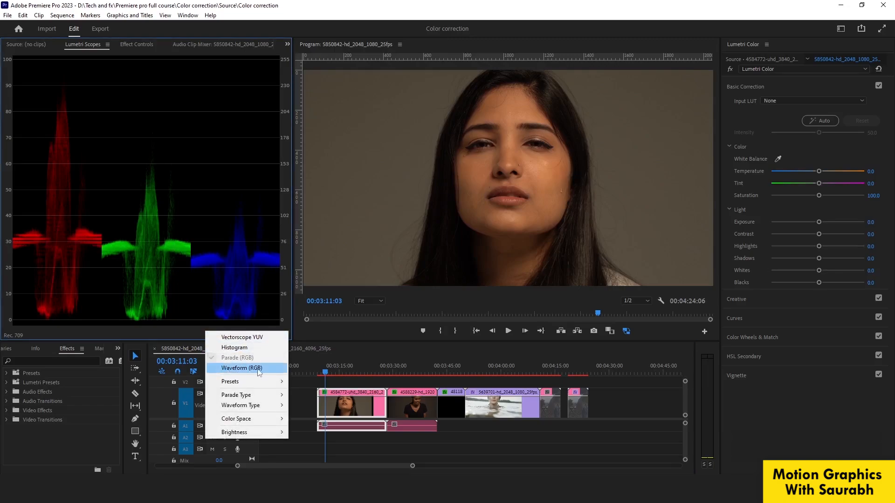
left_click(240, 368)
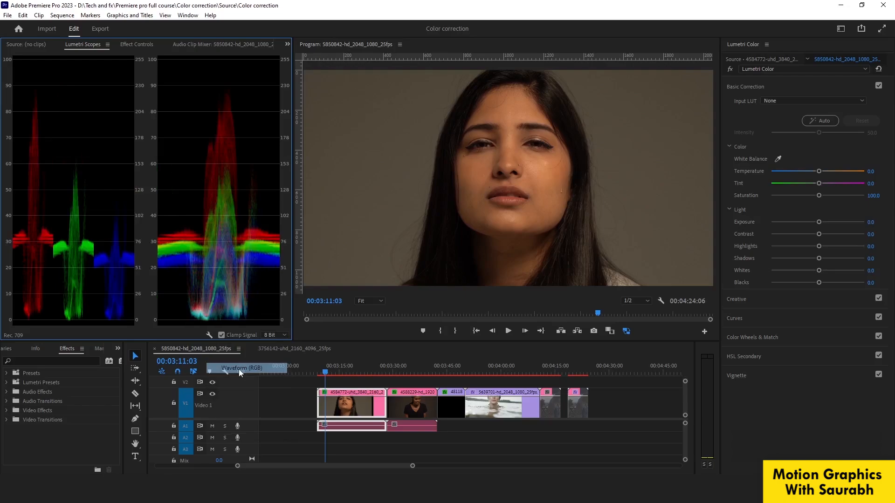
right_click(207, 332)
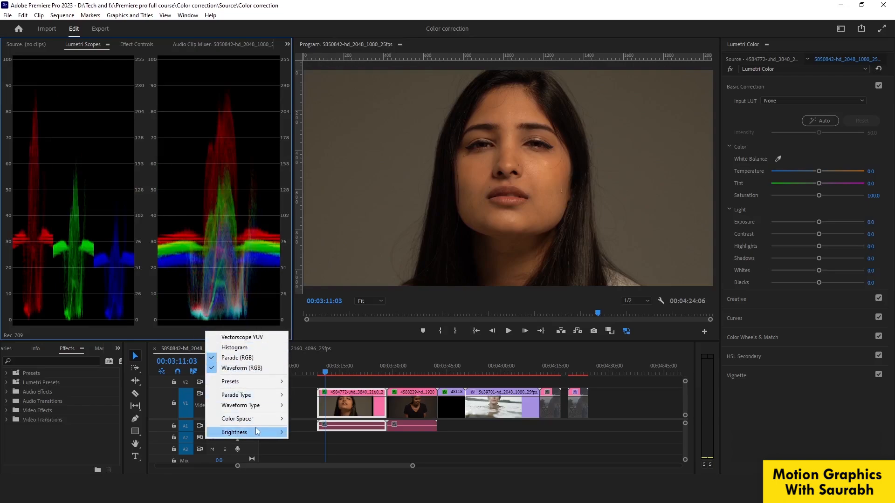
mouse_move(254, 405)
left_click(304, 416)
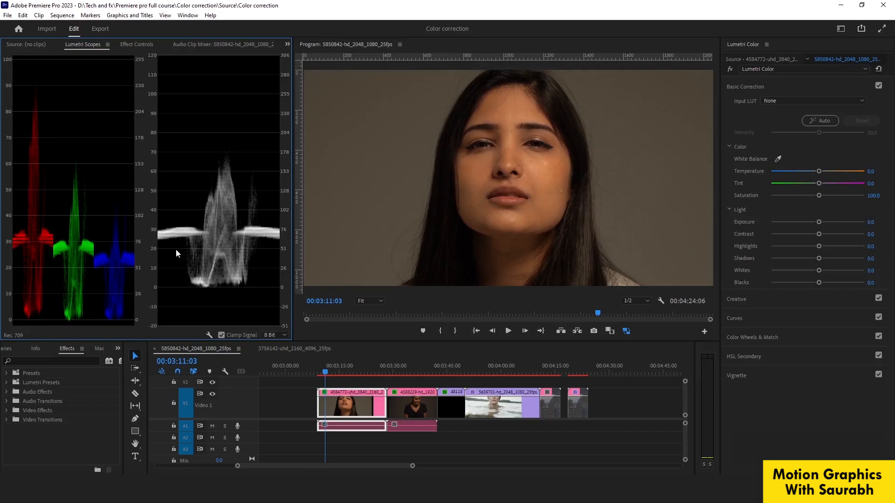
Hide the luma waveform scope so that only the RGB parade remains.
left_click(209, 336)
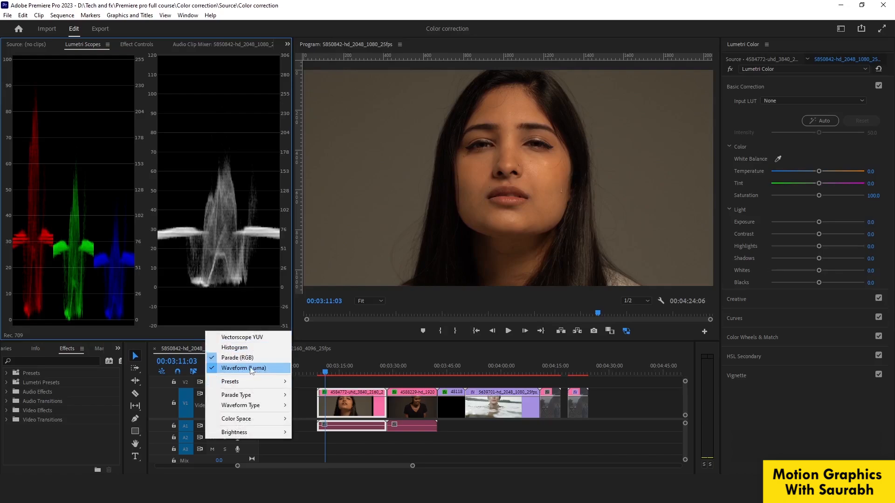
left_click(252, 369)
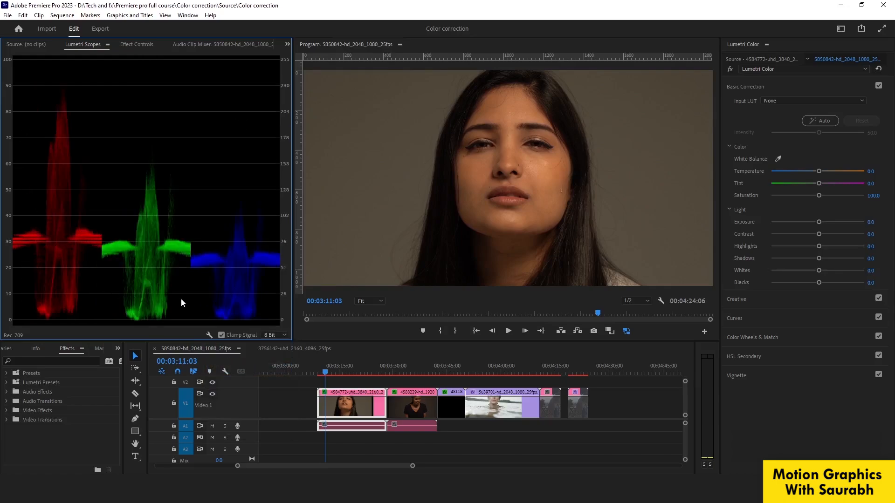
right_click(206, 333)
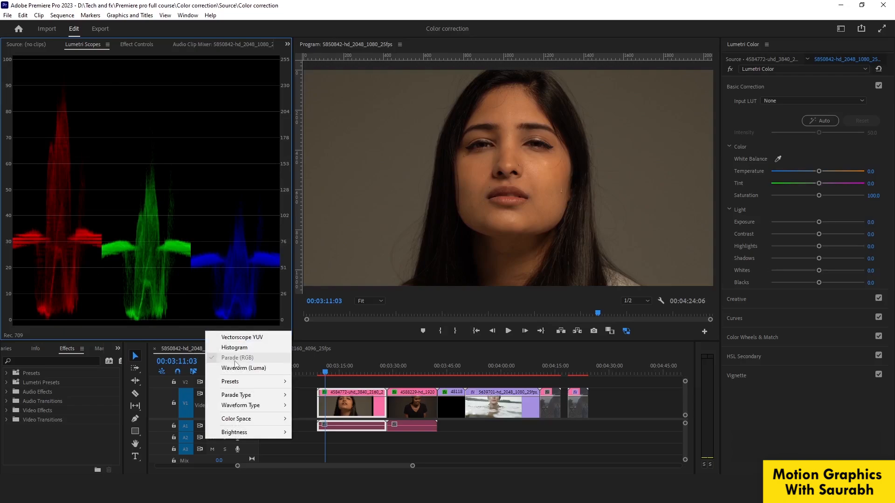
left_click(150, 335)
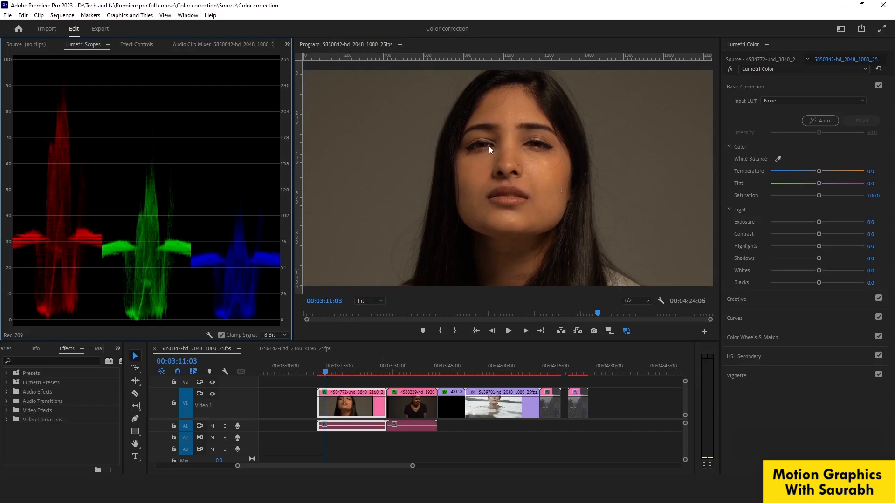
Move the playhead to the start of the woman's close-up clip at 00:03:08:20 and set the program preview zoom to 50%.
left_click(328, 371)
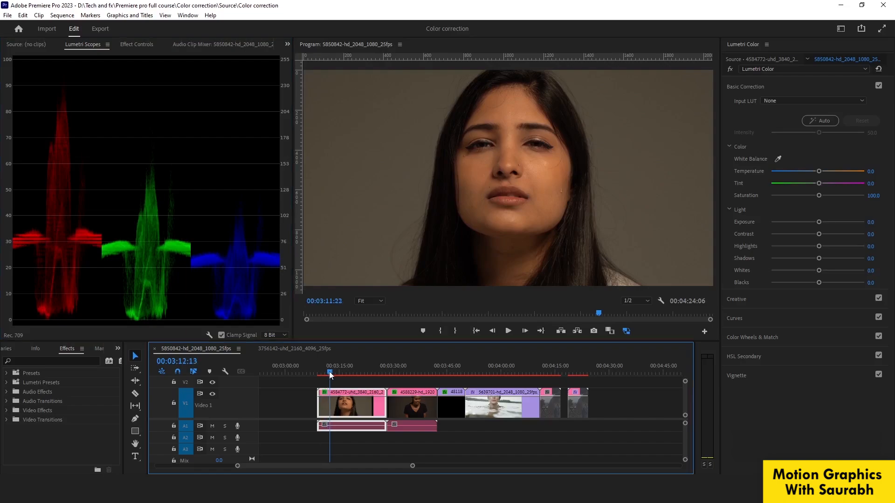
left_click_drag(328, 372, 317, 371)
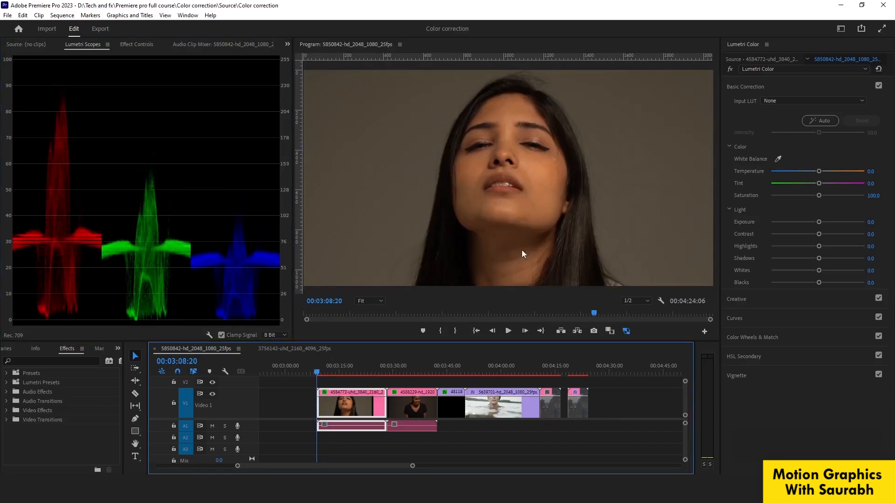
left_click(368, 301)
left_click(368, 336)
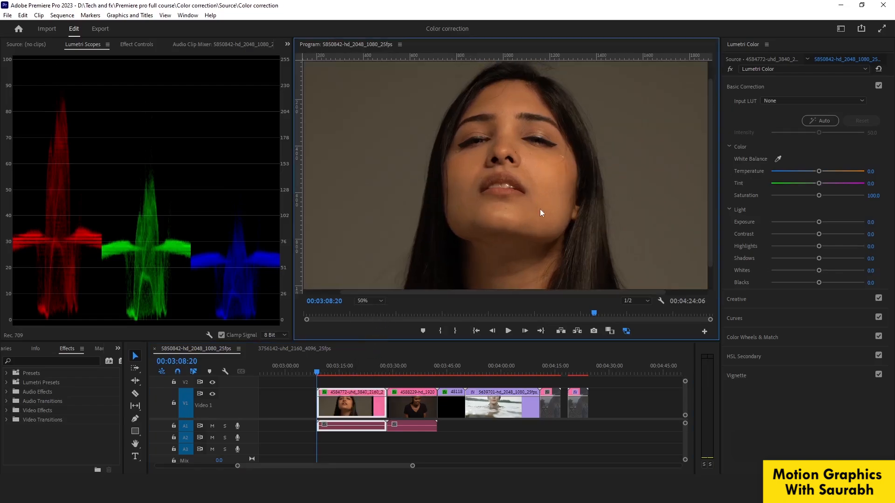
Try correcting the clip's white balance by sampling the woman's teeth with the eyedropper.
left_click(778, 159)
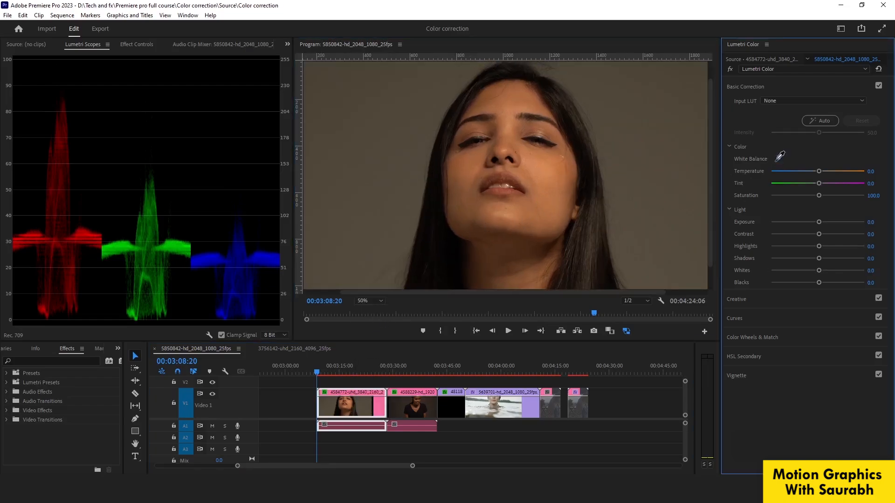
left_click(507, 185)
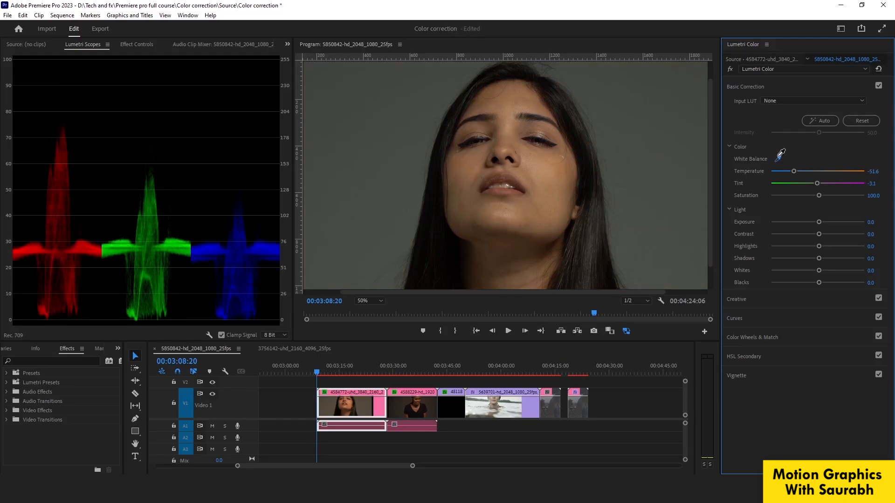
left_click(504, 186)
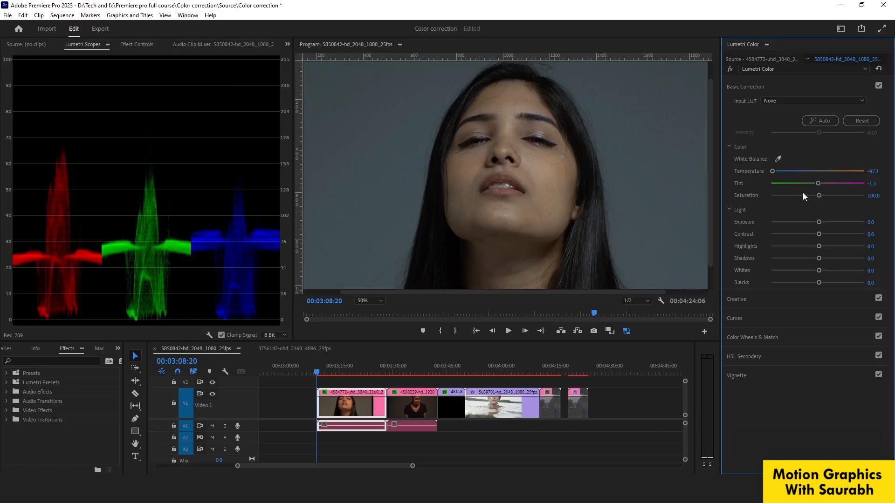
Try brightening the clip with the master RGB curve's white point, restore the curve, and reset the whole Lumetri Color effect.
left_click(735, 319)
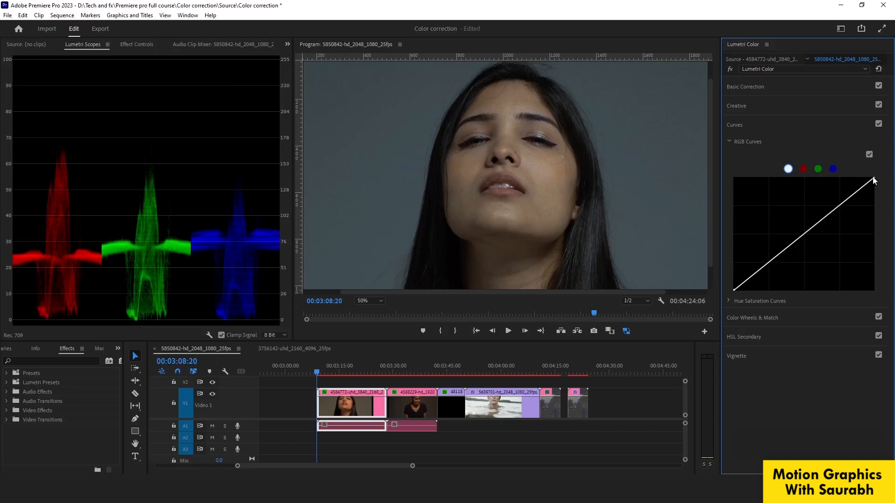
left_click_drag(874, 178, 856, 177)
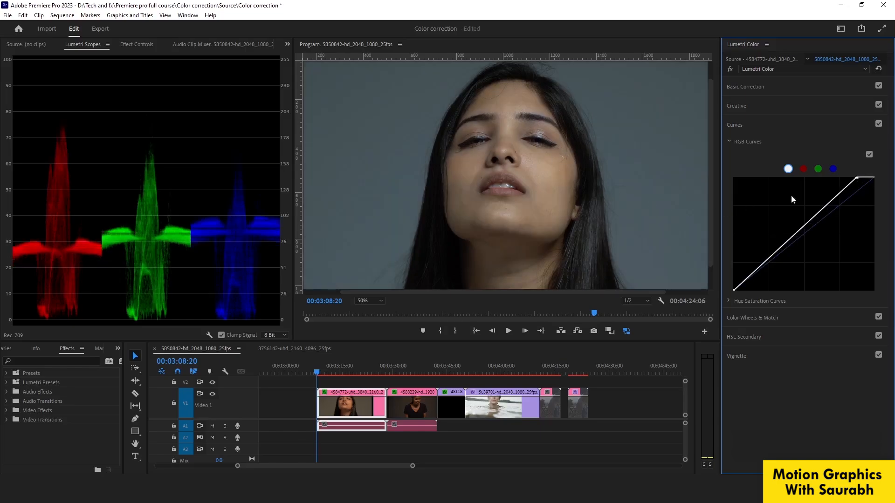
double_click(860, 183)
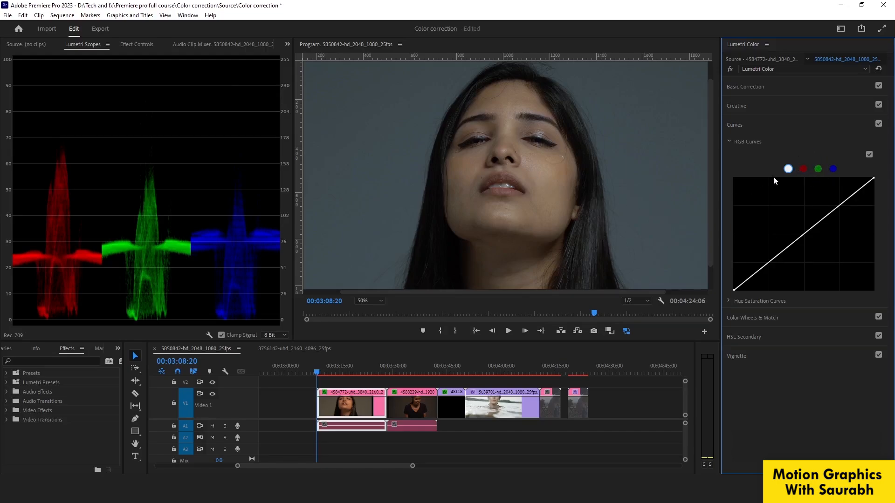
left_click(804, 169)
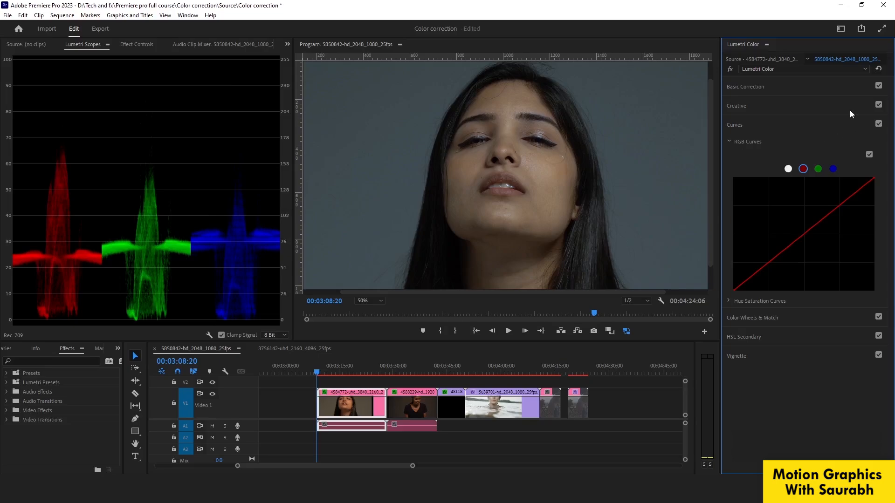
left_click(881, 70)
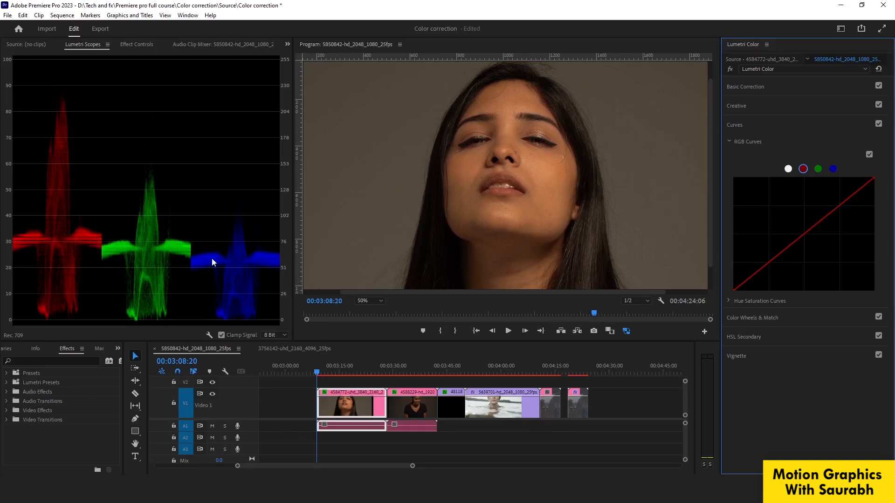
Set the clip's white balance in Basic Correction by sampling the woman's teeth with the eyedropper.
left_click(746, 87)
left_click(778, 159)
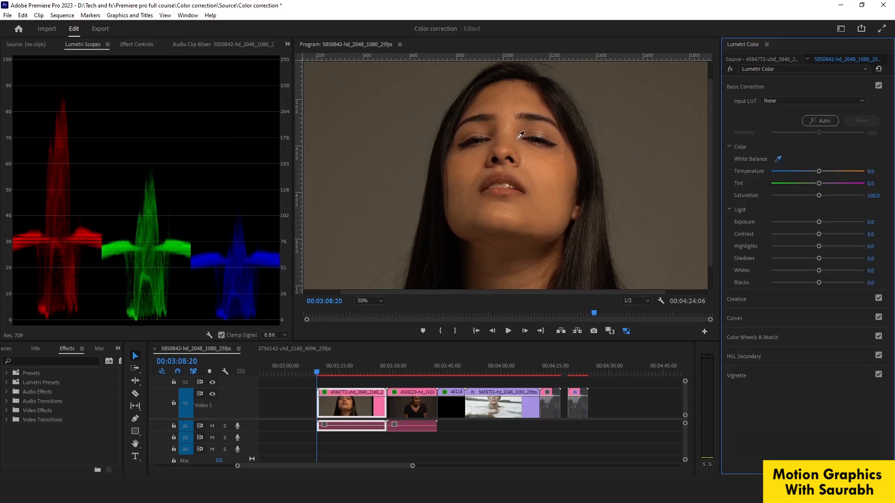
left_click(503, 185)
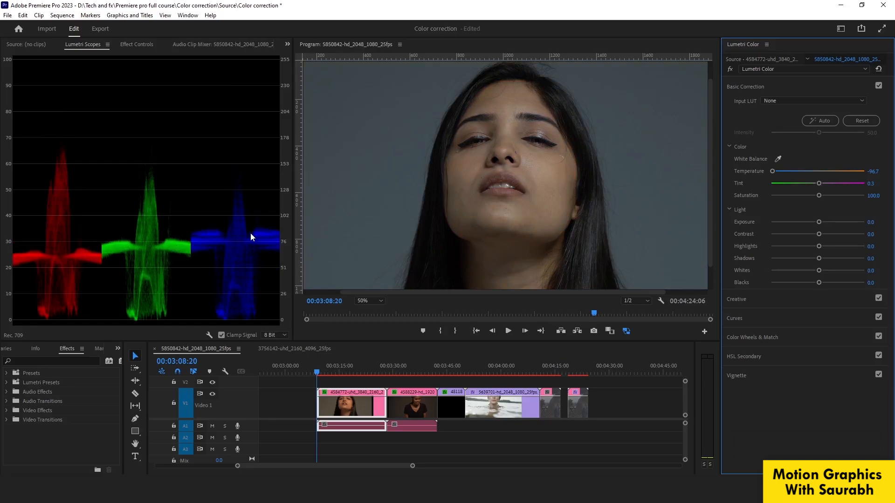
Move the red curve's white point inward to about two-thirds of the graph width so red peaks near 100 in the parade.
left_click(737, 321)
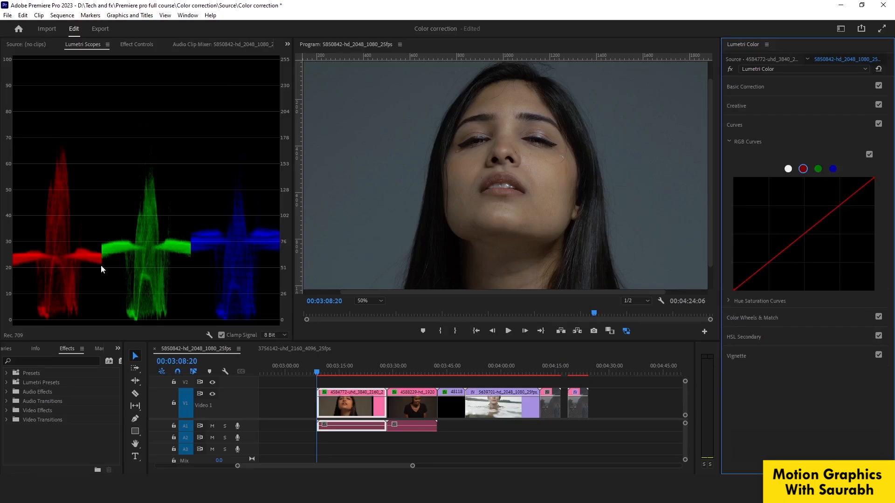
left_click_drag(873, 181, 863, 178)
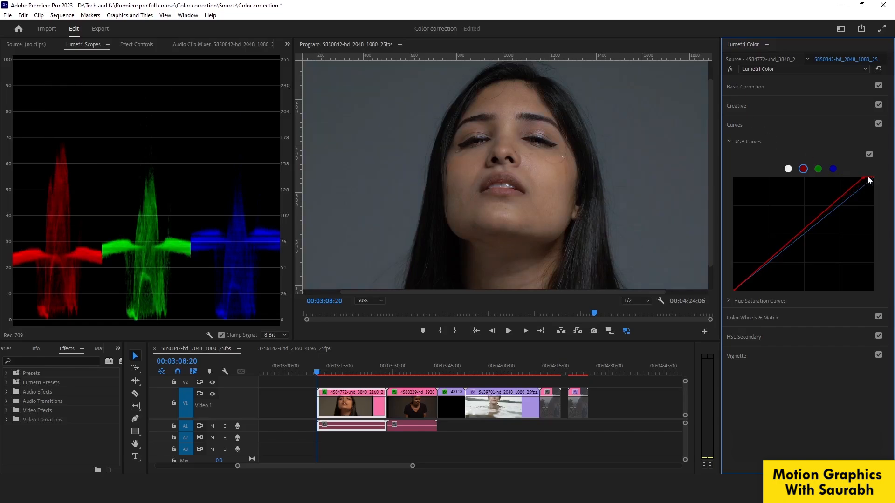
left_click_drag(863, 178, 816, 178)
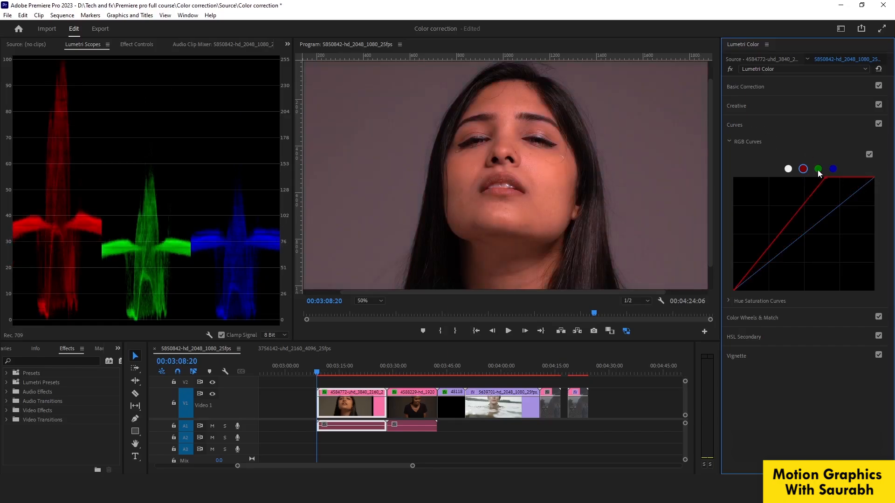
Move the green curve's white point inward until its parade band roughly levels with red, and set the playback resolution to 1/4.
left_click(819, 171)
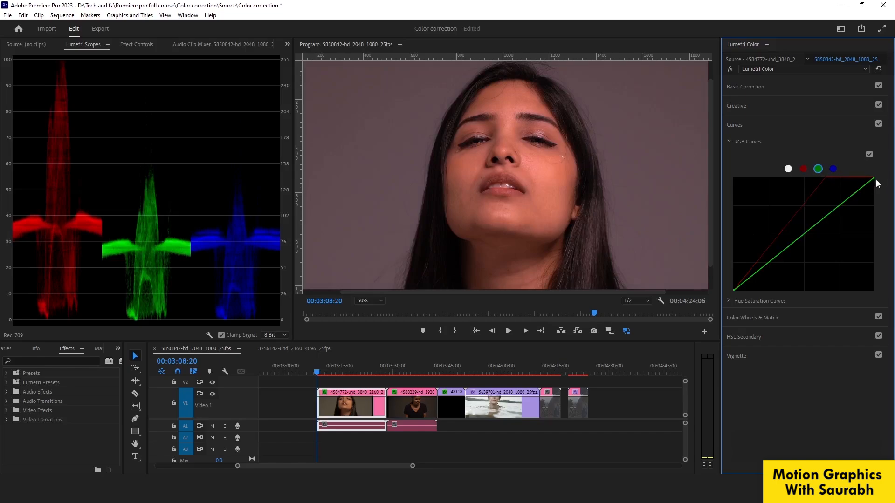
left_click_drag(873, 179, 826, 178)
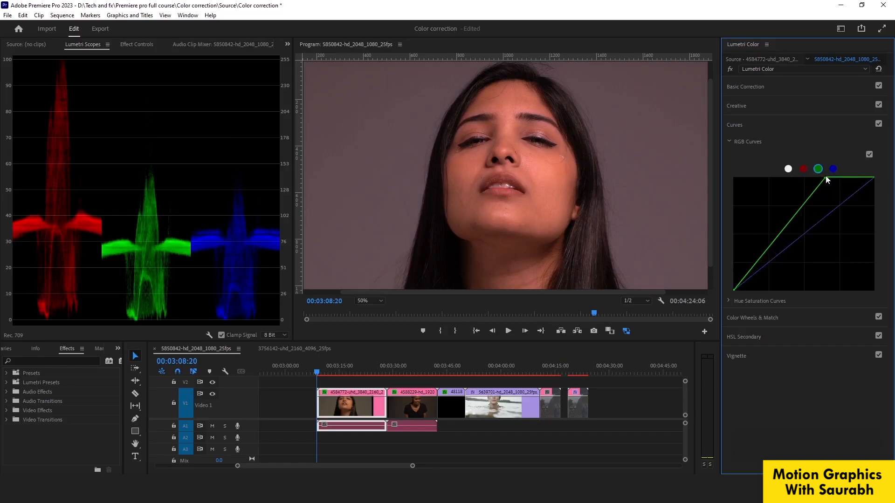
left_click(635, 301)
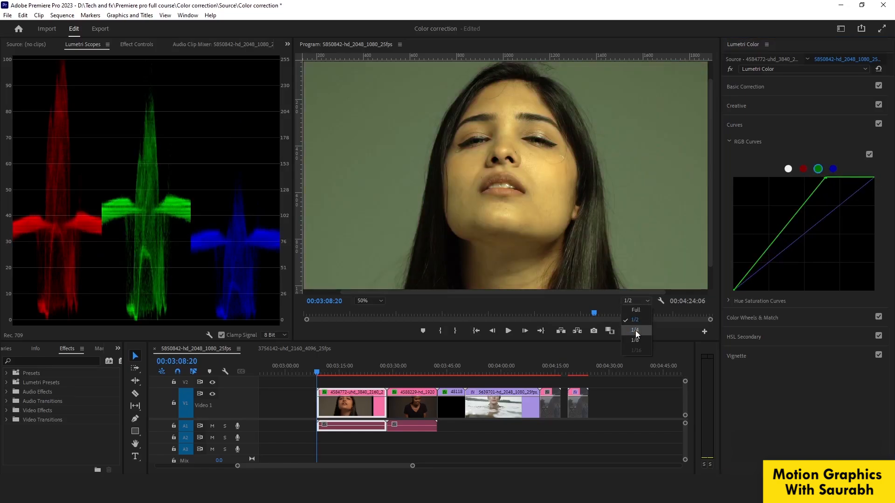
left_click(636, 331)
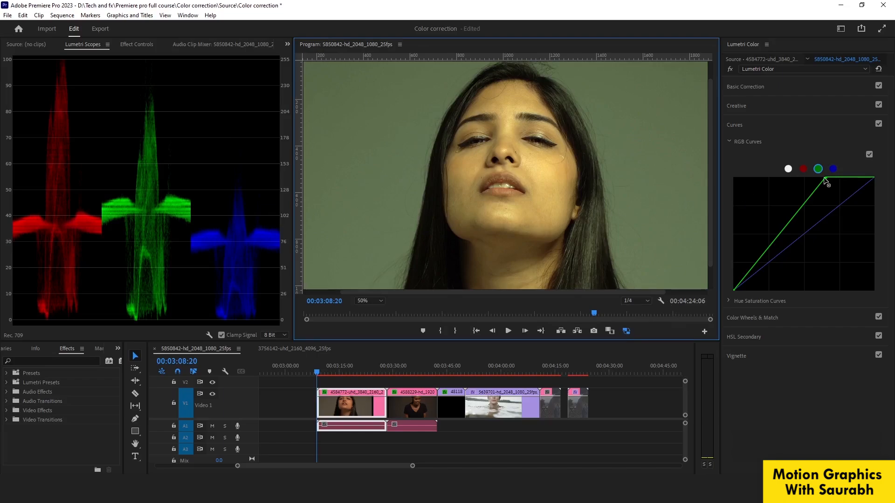
left_click_drag(825, 182, 828, 178)
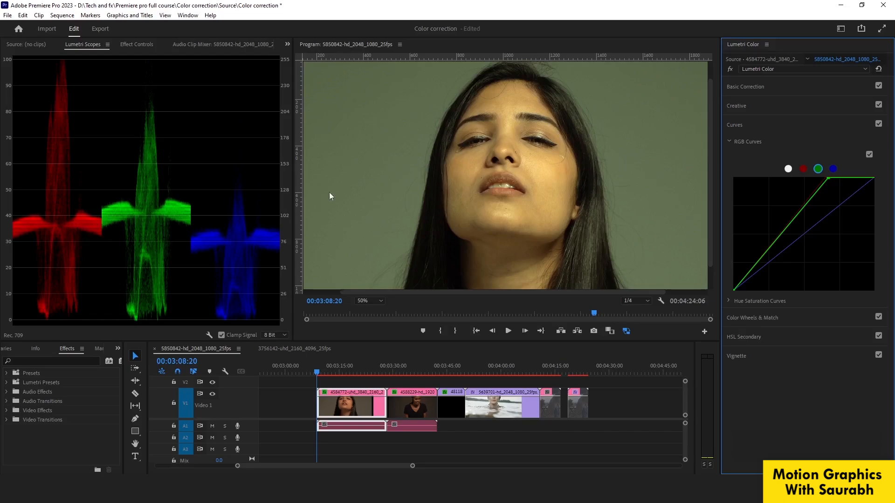
left_click_drag(829, 179, 835, 178)
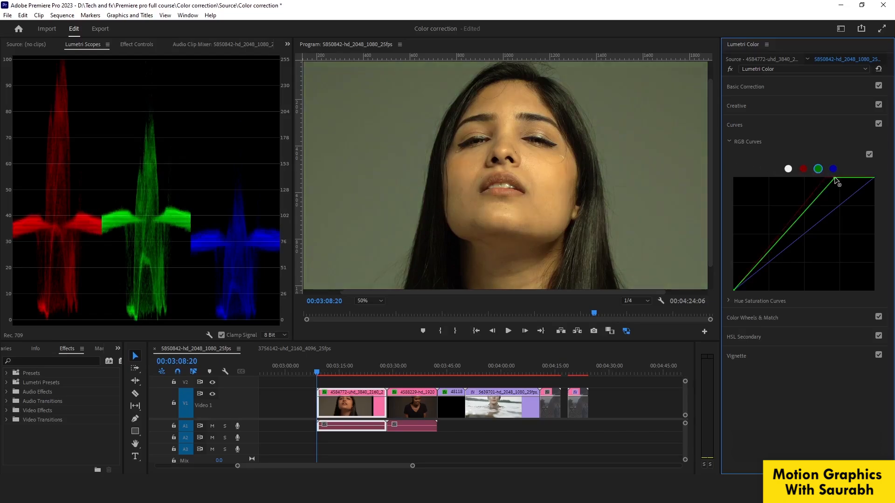
left_click_drag(835, 179, 837, 179)
Move the blue curve's white point inward until its parade band levels with red and green, and set the preview zoom to Fit.
left_click(833, 169)
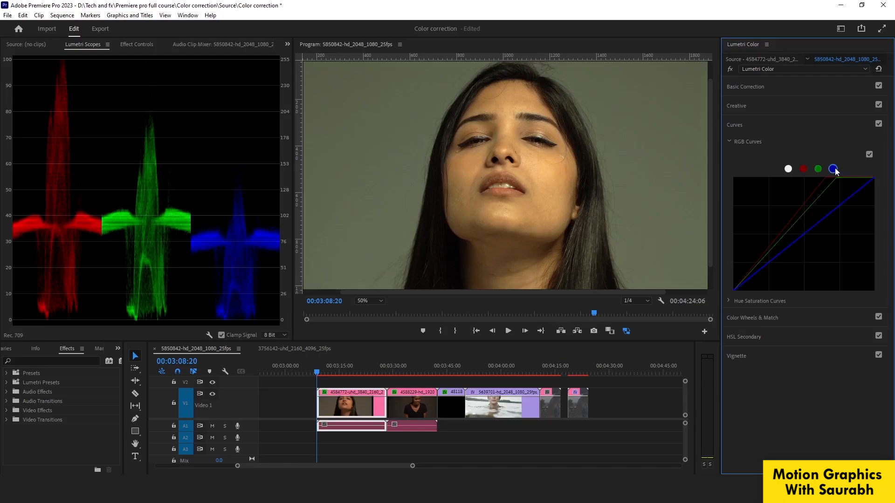
left_click_drag(874, 178, 857, 177)
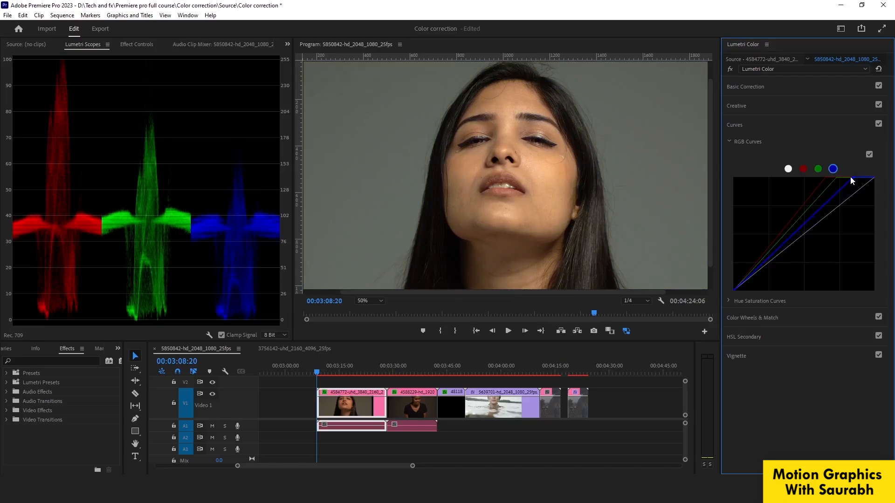
left_click_drag(854, 178, 842, 178)
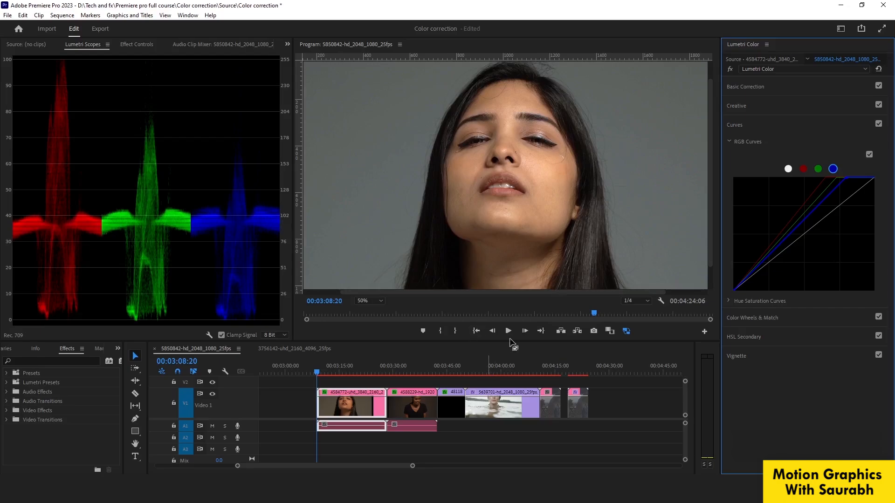
left_click(366, 301)
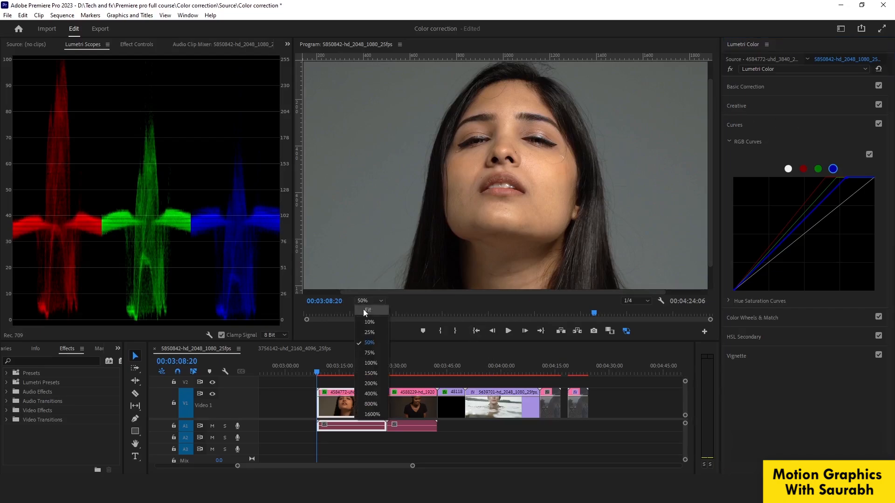
left_click(363, 309)
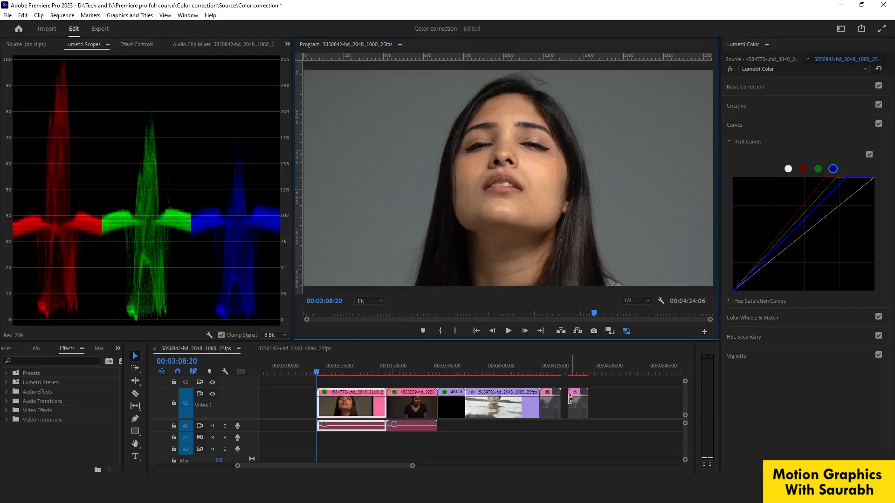
Compare the woman's close-up with and without its Lumetri Color correction, leaving the effect enabled.
left_click(731, 69)
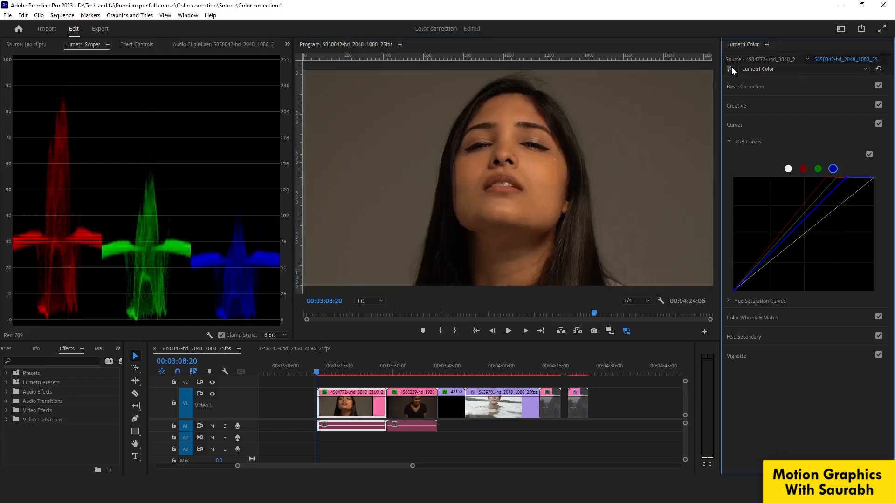
left_click(731, 69)
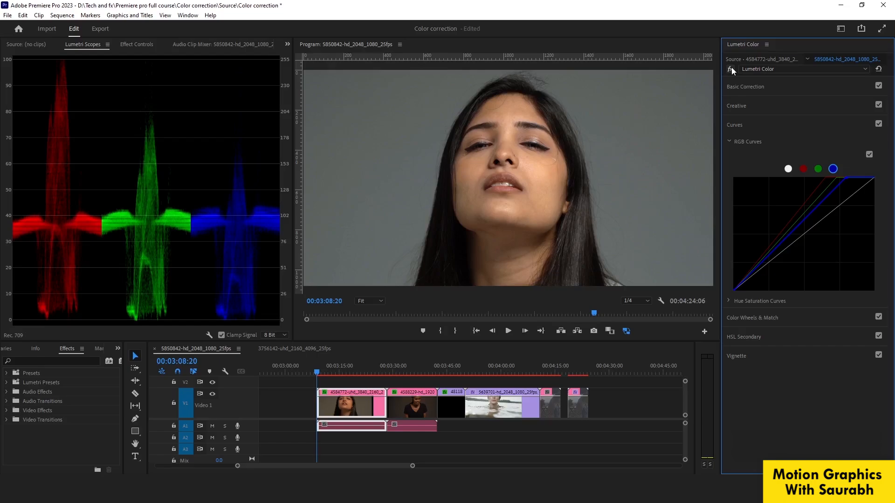
On the second clip, move the red curve's white point inward to about 70% of the graph width and its black point slightly inward.
left_click(416, 368)
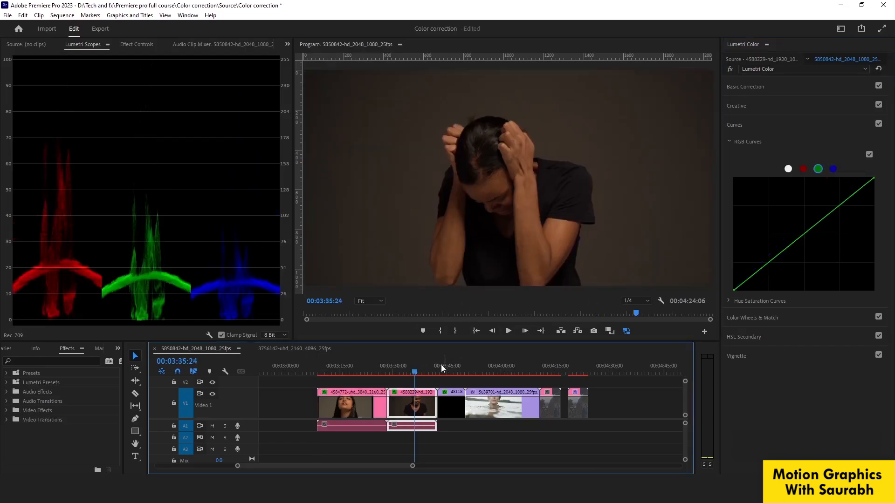
left_click(409, 369)
left_click(752, 87)
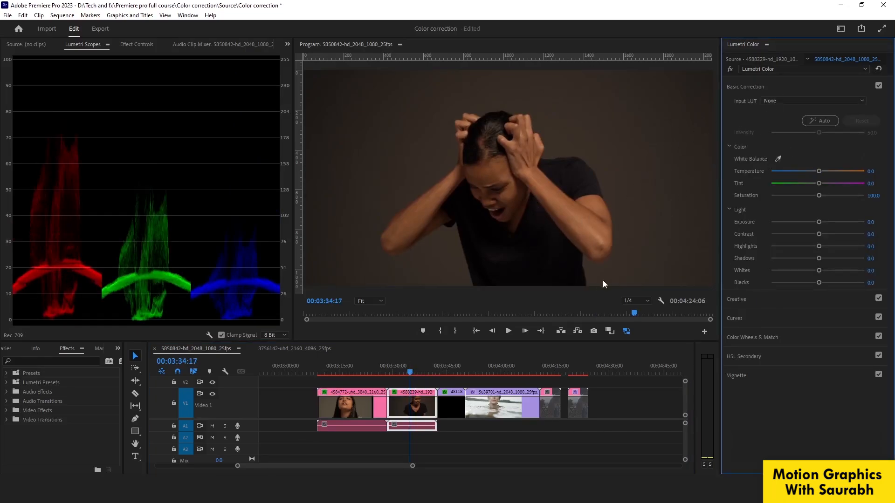
left_click(737, 319)
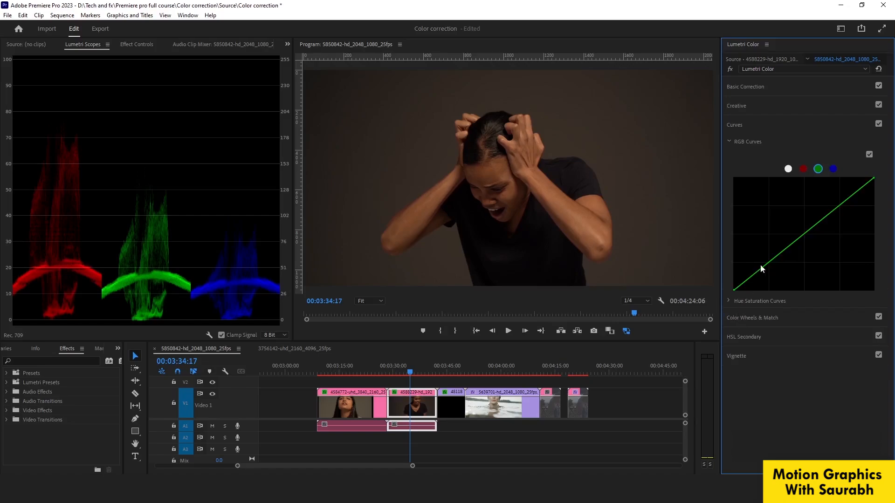
left_click(399, 372)
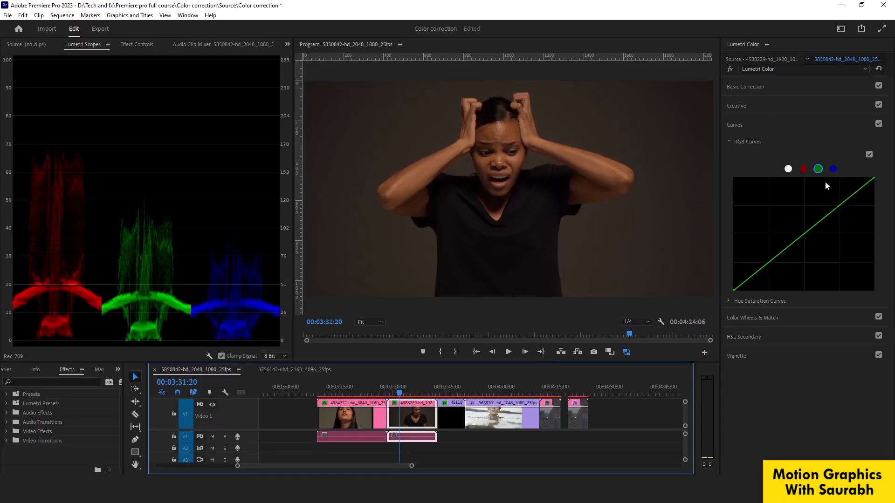
left_click(803, 168)
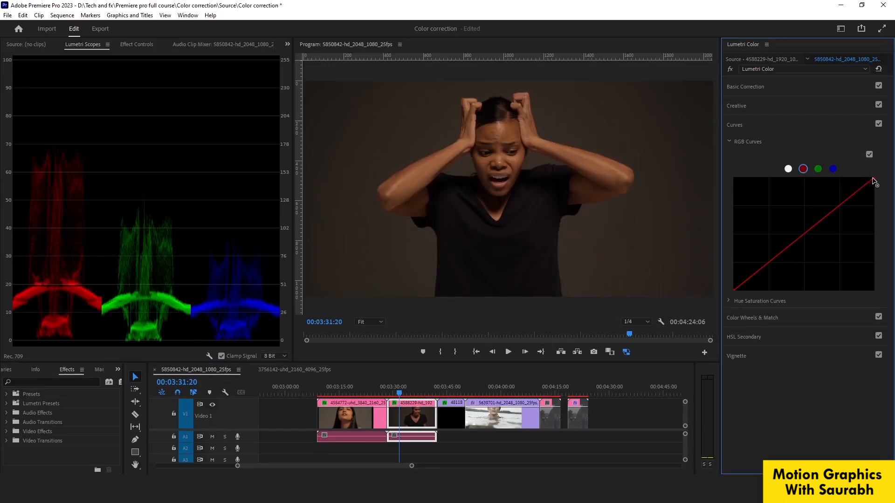
left_click_drag(873, 178, 833, 174)
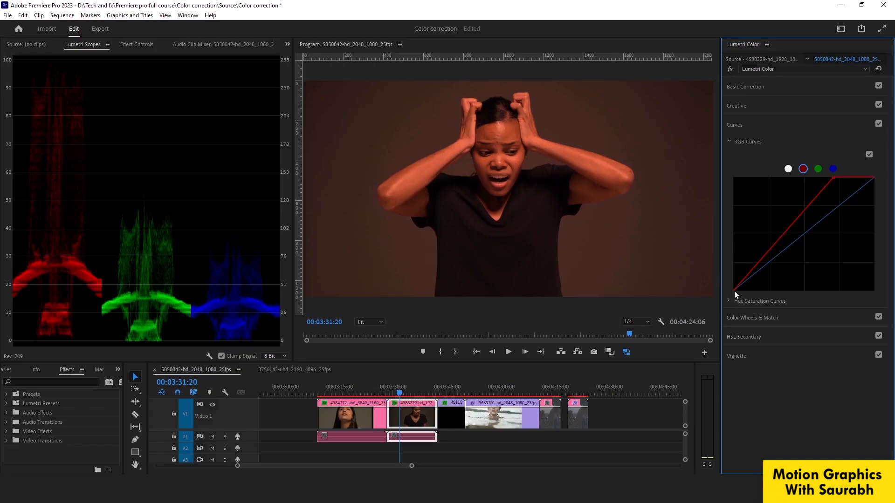
left_click_drag(734, 289, 736, 290)
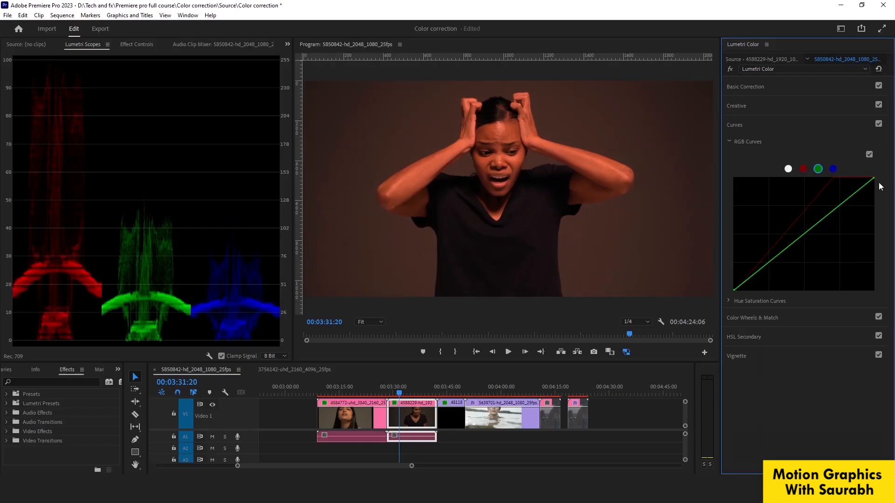
Move the second clip's green and blue curve white points inward, to about 60% of the graph width, until their parade bands level with red.
left_click_drag(875, 178, 822, 177)
left_click(833, 169)
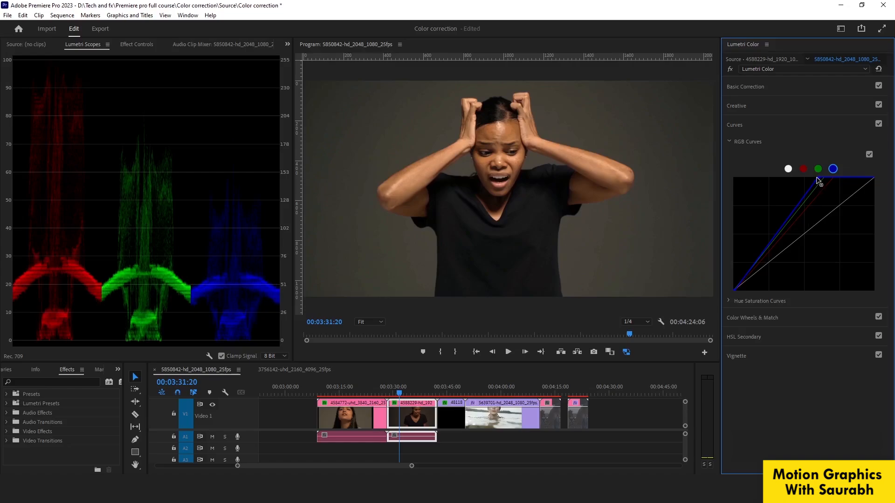
left_click_drag(816, 177, 815, 177)
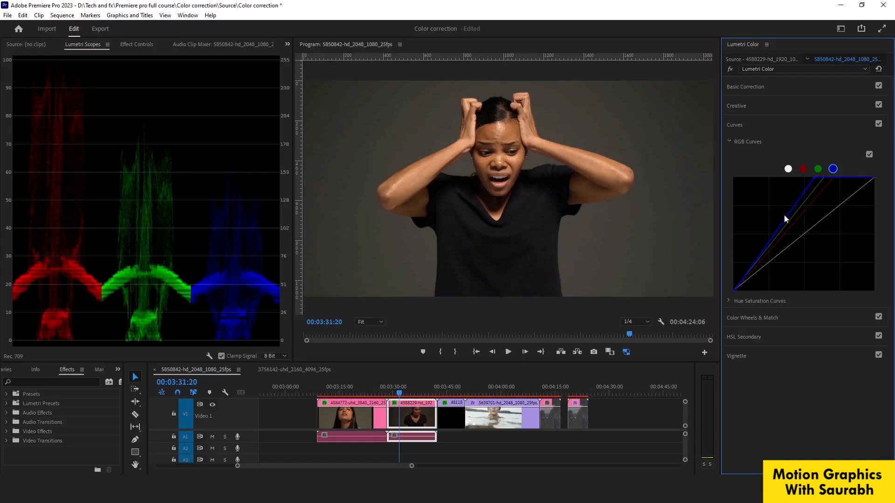
Brighten the second clip with a gently raised master curve and a slightly inward white point, and compare it with the effect bypassed.
left_click(788, 169)
left_click_drag(871, 180, 866, 178)
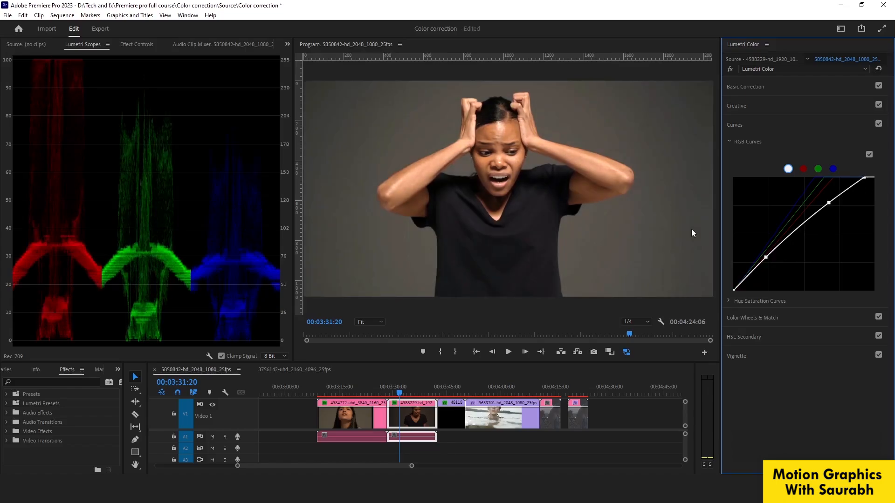
left_click(730, 69)
left_click(728, 68)
On the poppy field clip, move the red curve's black point inward by about a quarter of the graph and its white point slightly inward.
left_click(452, 387)
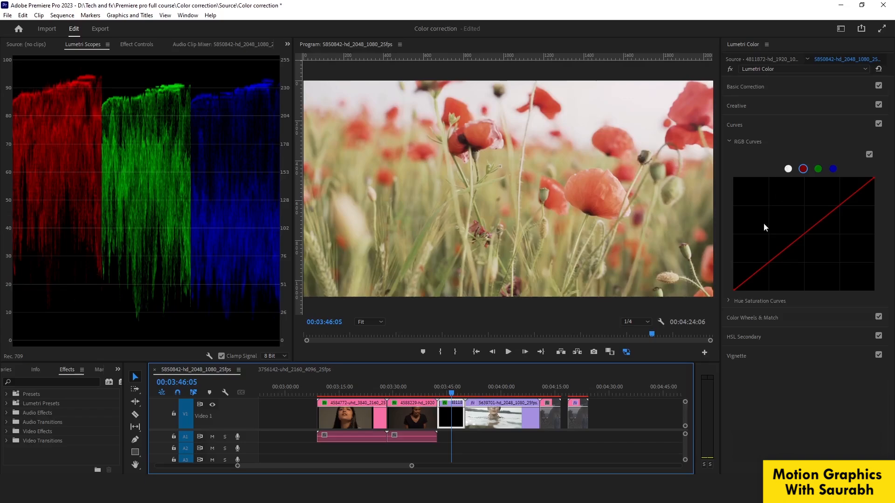
left_click(733, 290)
left_click_drag(736, 293, 773, 290)
left_click_drag(873, 178, 869, 178)
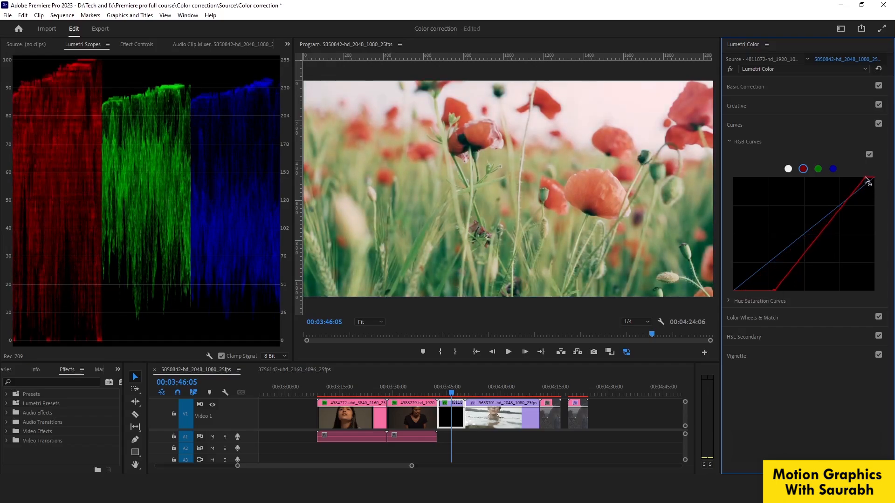
Move the poppy clip's green curve white and black points inward until the green band fills the parade from 0 to 100.
left_click(818, 169)
left_click_drag(875, 181, 863, 178)
left_click_drag(735, 293, 754, 292)
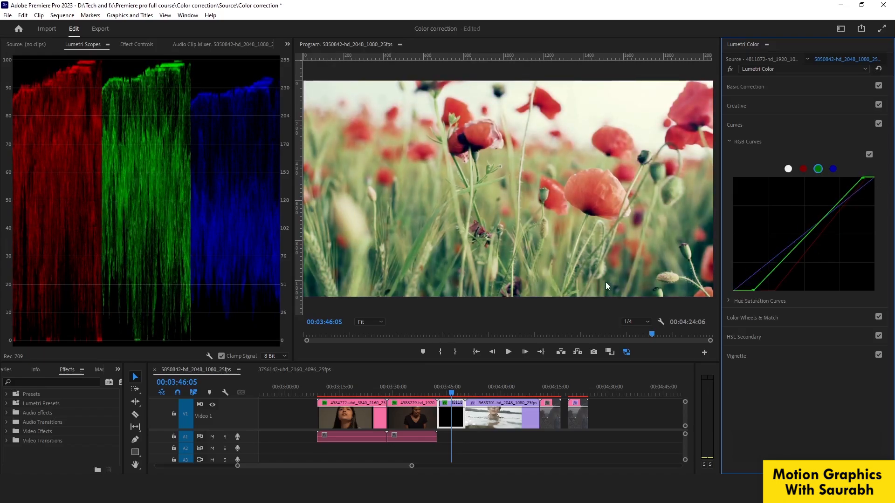
Move the poppy clip's blue curve white and black points inward until its parade band matches the red and green range.
left_click(833, 170)
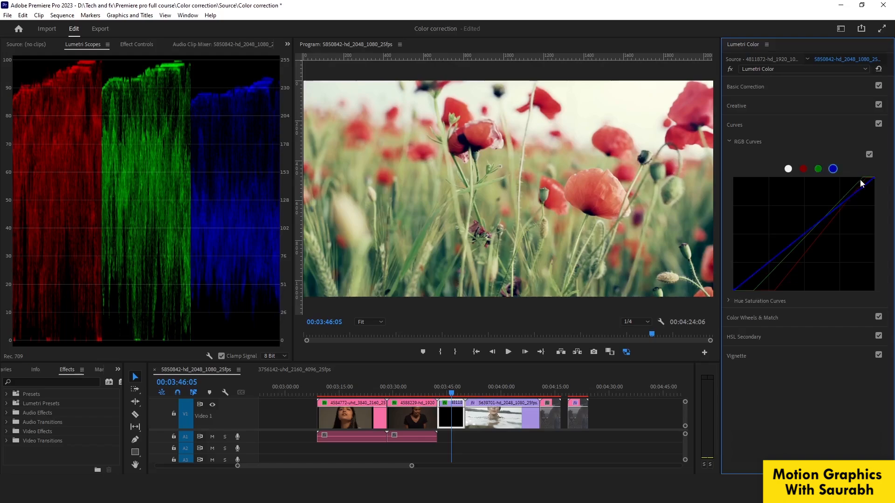
left_click_drag(873, 181, 862, 178)
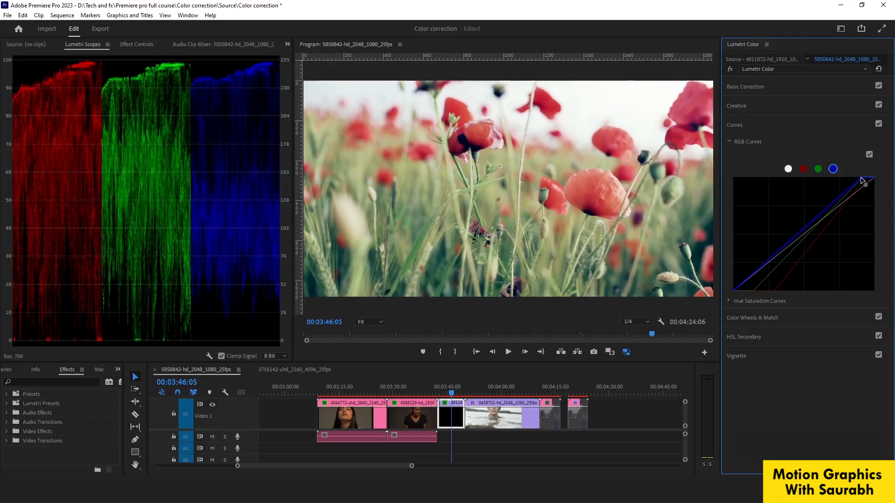
left_click_drag(736, 292, 753, 298)
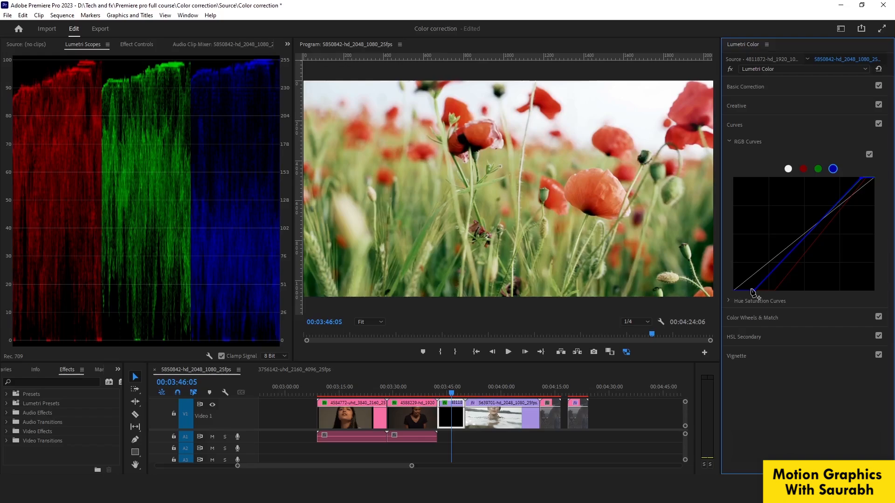
Nudge the poppy clip's green curve black point slightly further inward and compare the clip with and without the correction.
left_click(818, 169)
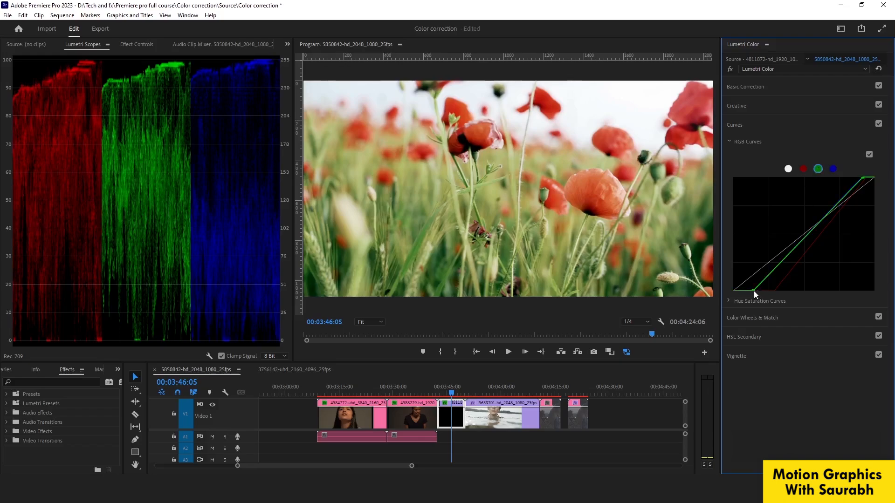
left_click_drag(753, 291, 757, 292)
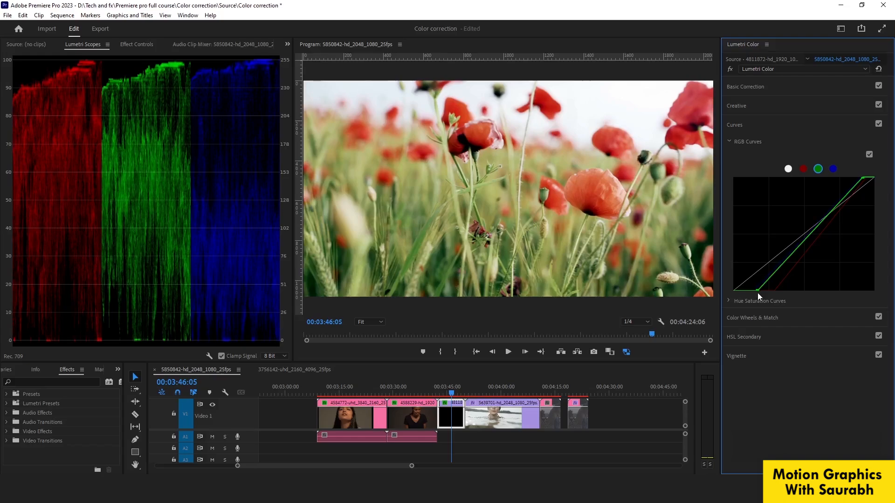
left_click(732, 68)
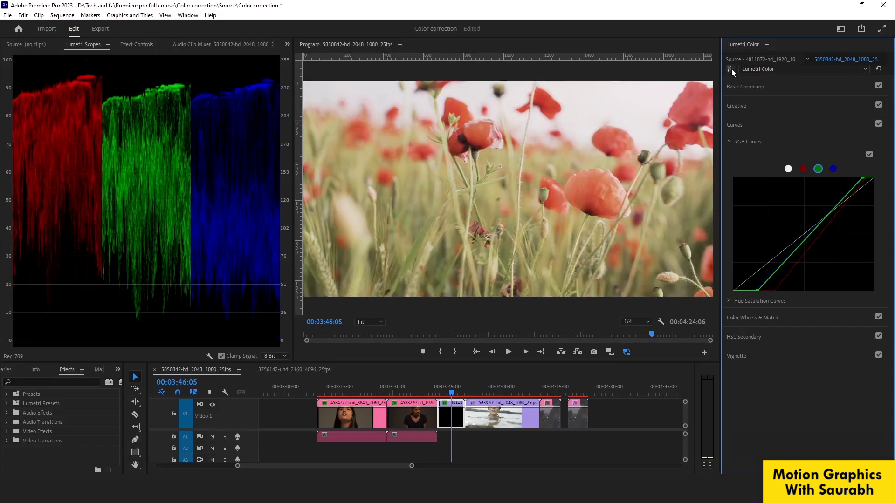
left_click(731, 68)
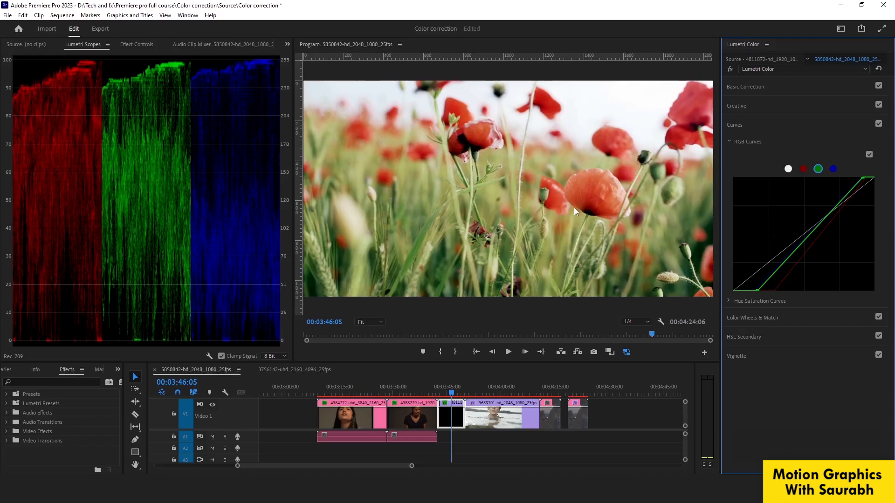
Try Creative saturation values of 117.4 and 170.1 and a vibrance of 40.2 on the poppy clip, and revert both settings.
left_click(742, 106)
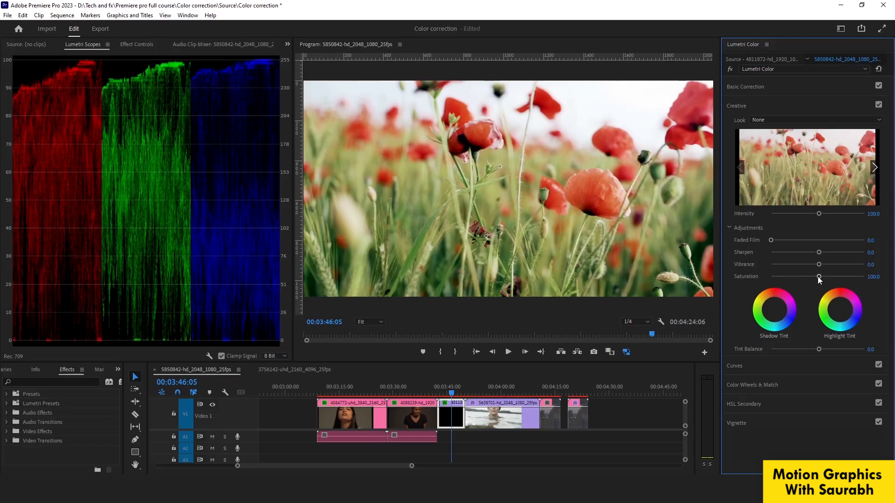
left_click_drag(818, 277, 826, 279)
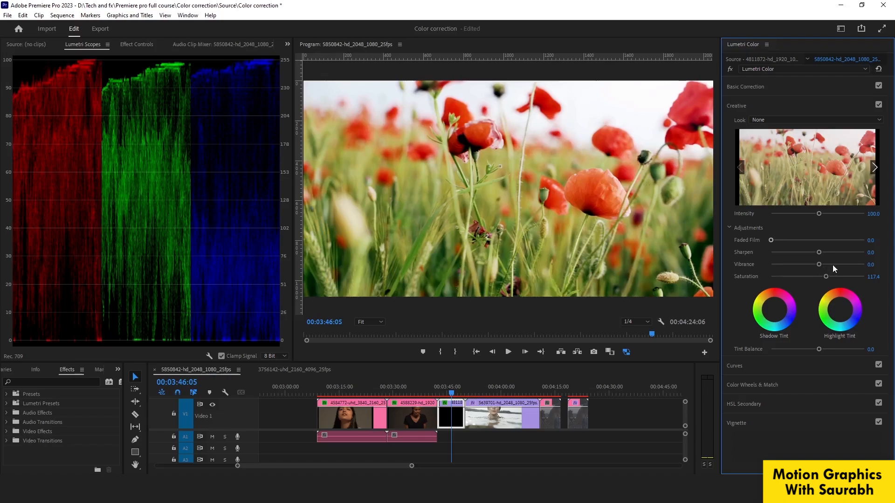
left_click_drag(820, 264, 836, 265)
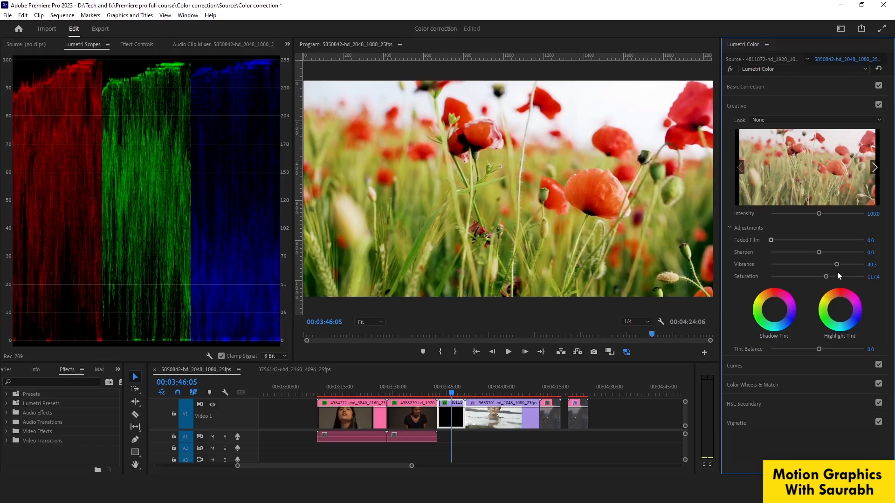
left_click_drag(836, 265, 852, 278)
double_click(826, 264)
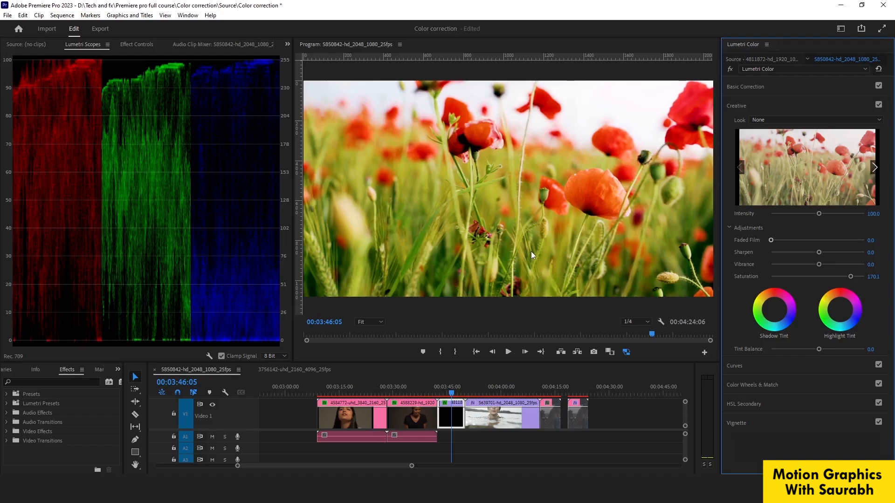
key("ctrl+z")
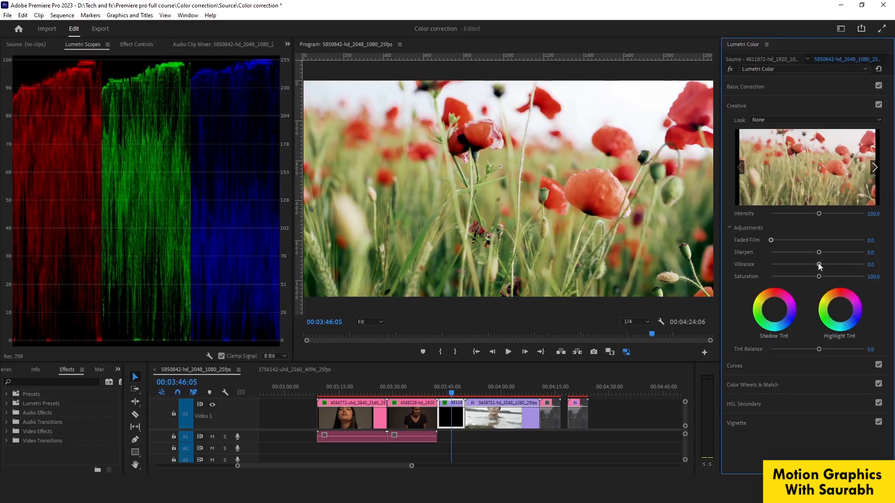
Set the poppy clip's Creative vibrance to 72.1 and saturation to 107.5.
left_click_drag(818, 263, 861, 264)
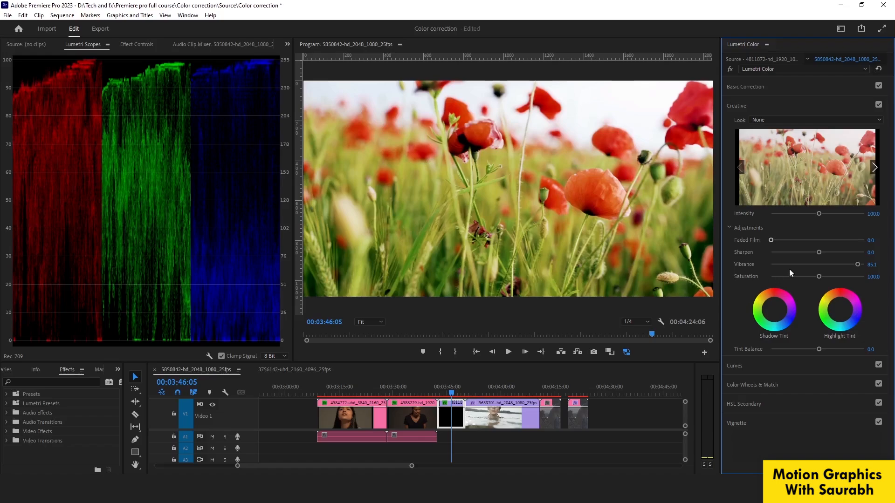
left_click(856, 263)
left_click_drag(858, 267, 821, 277)
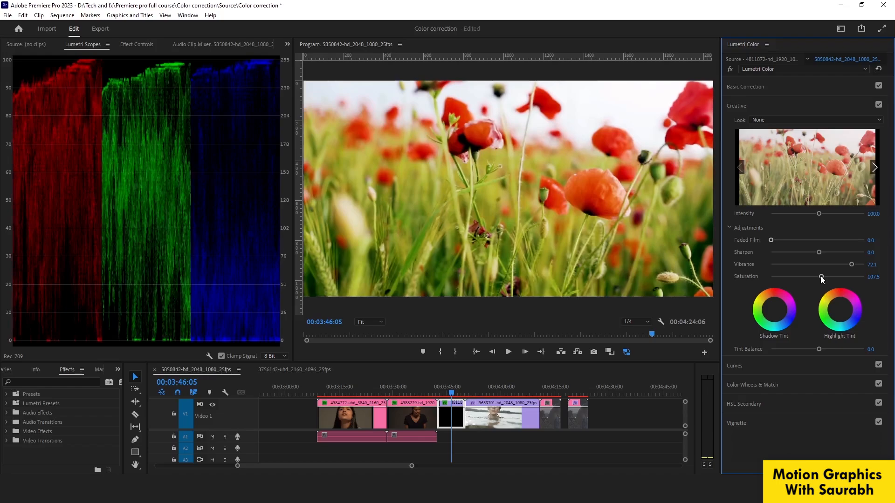
Compare the poppy clip with and without the Lumetri Color effect, and check the correction on a slightly later frame.
left_click(729, 71)
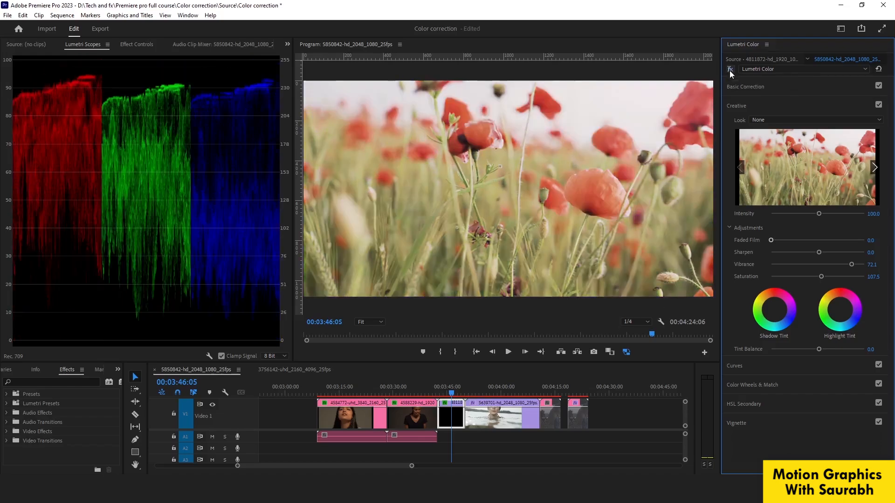
left_click(729, 70)
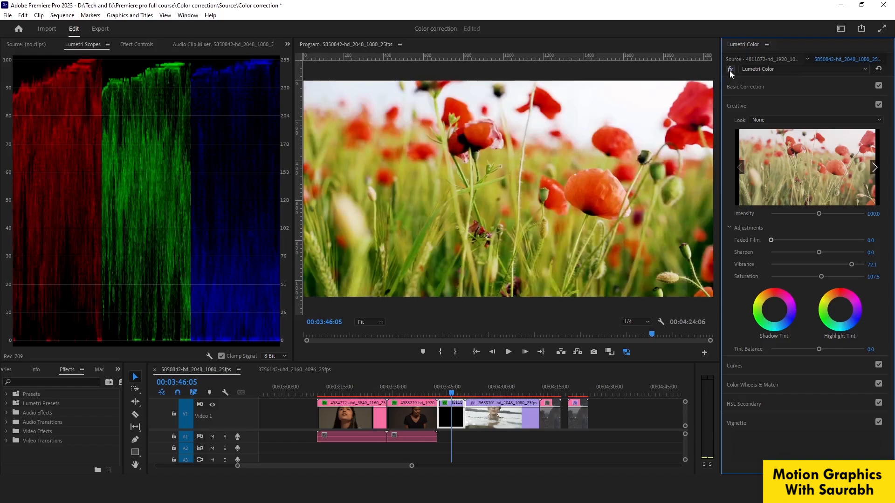
left_click(457, 387)
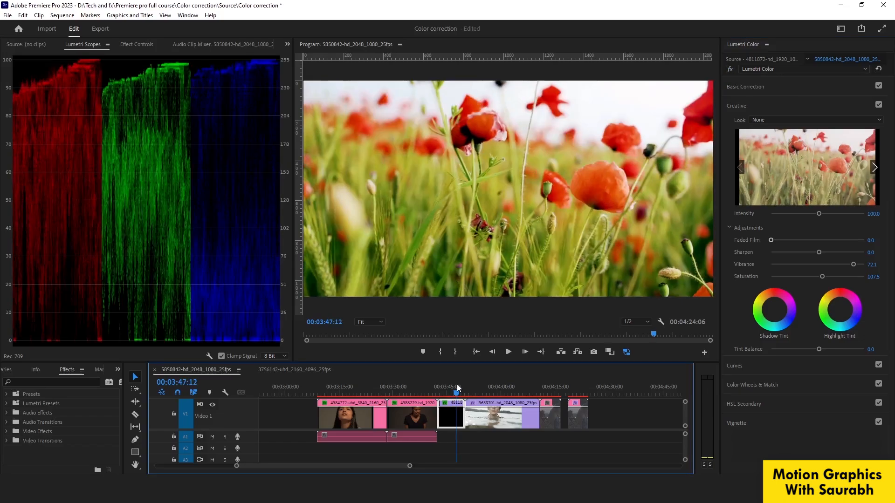